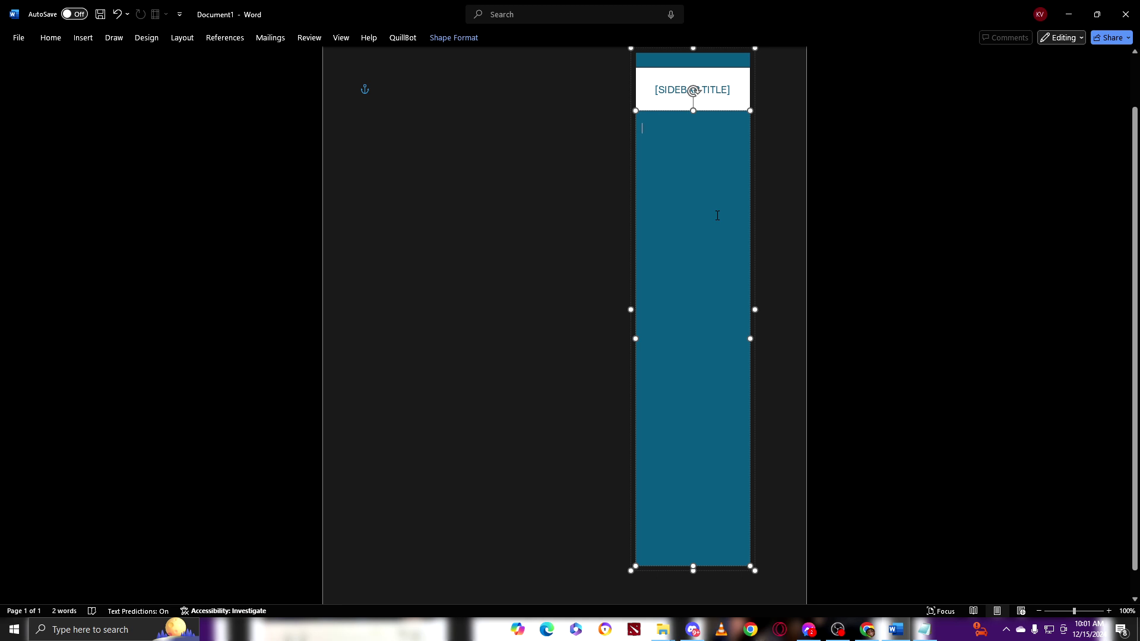
Enter GUIDE GLIMPSE as the sidebar's body text and replace its title placeholder with GUIDE GLIMPSE
text(GUIDE GLIMPSE)
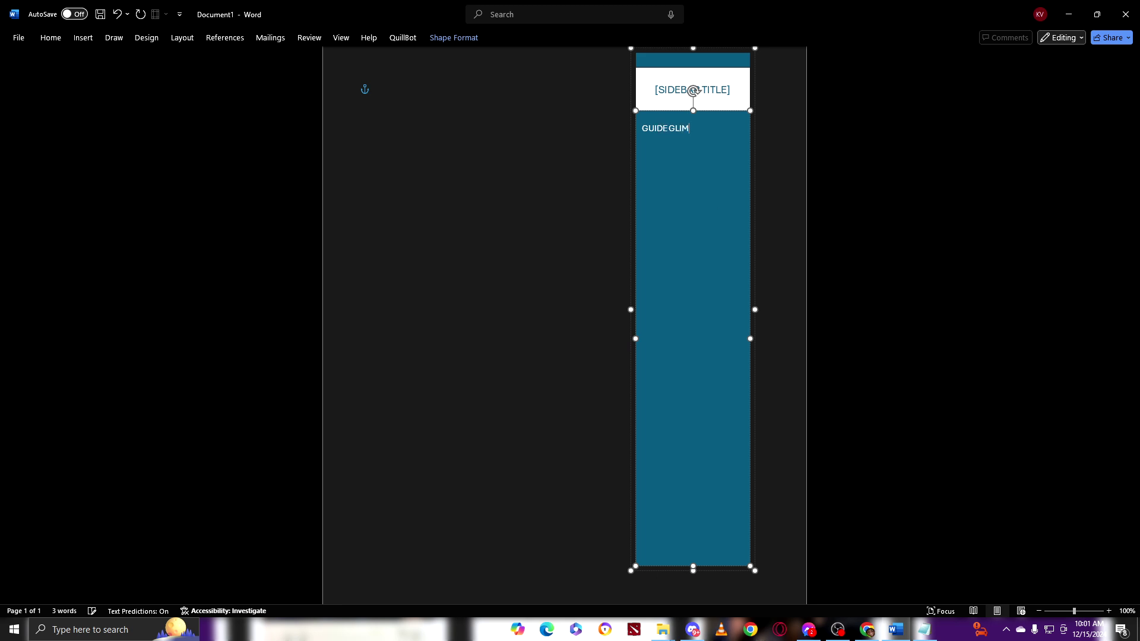
click(716, 89)
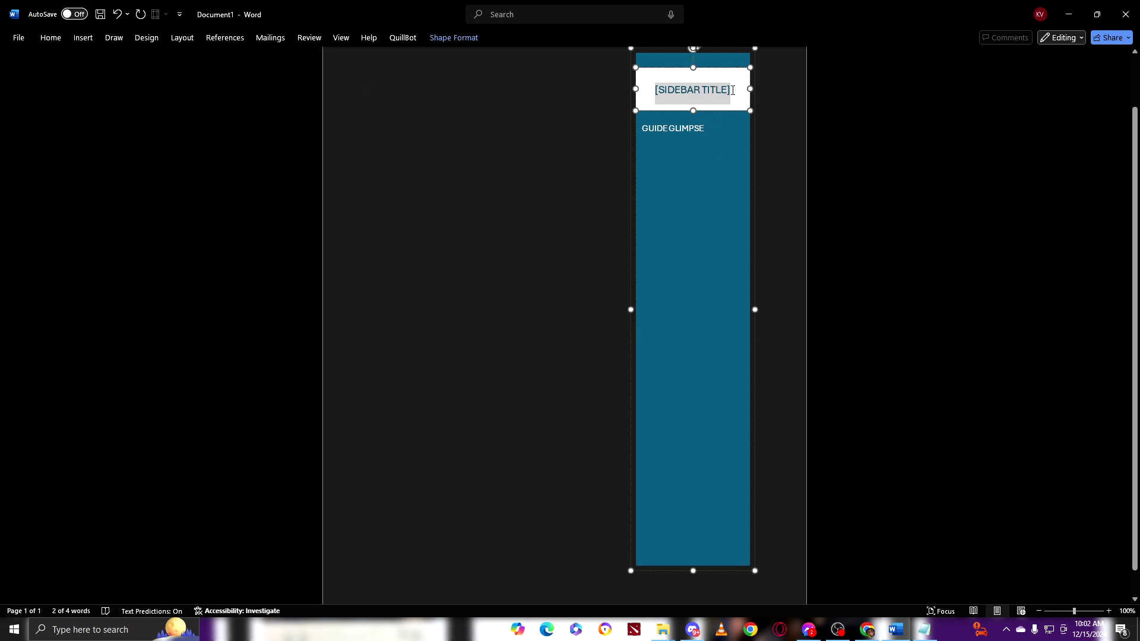
text(G)
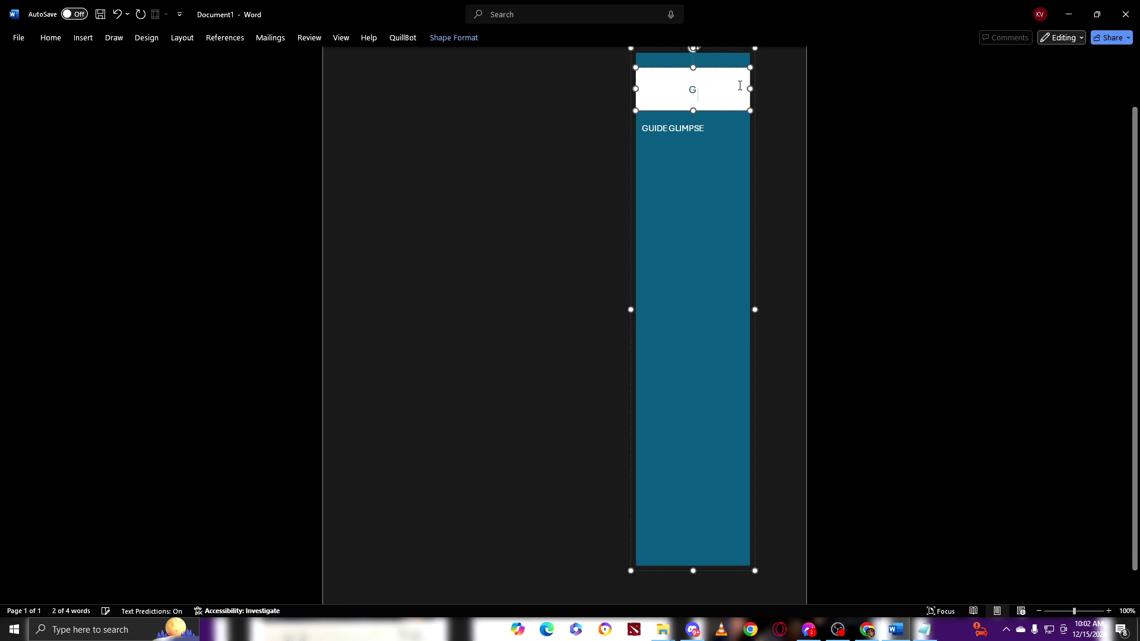
text(UIDE)
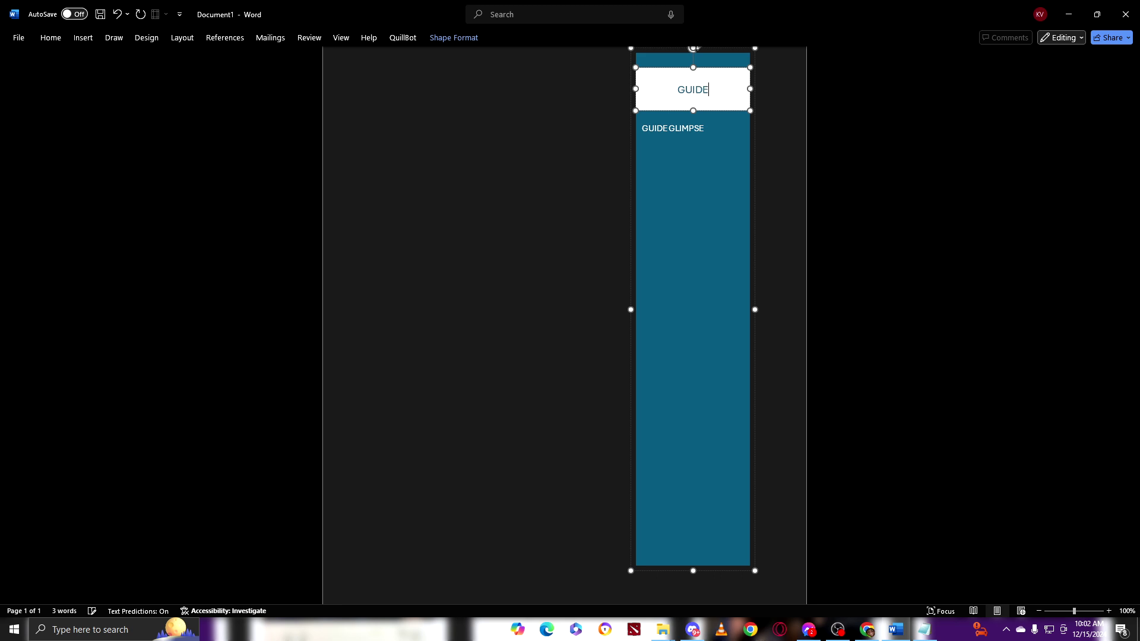
text( GLIMPSE)
click(725, 189)
scroll(683, 221, up, 2)
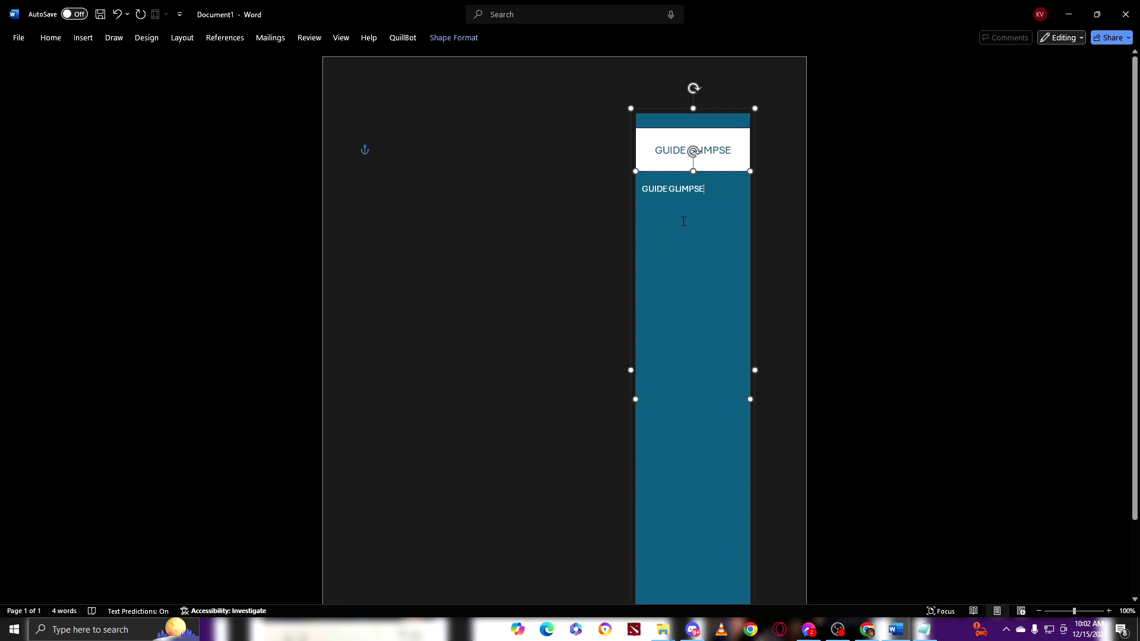
click(777, 194)
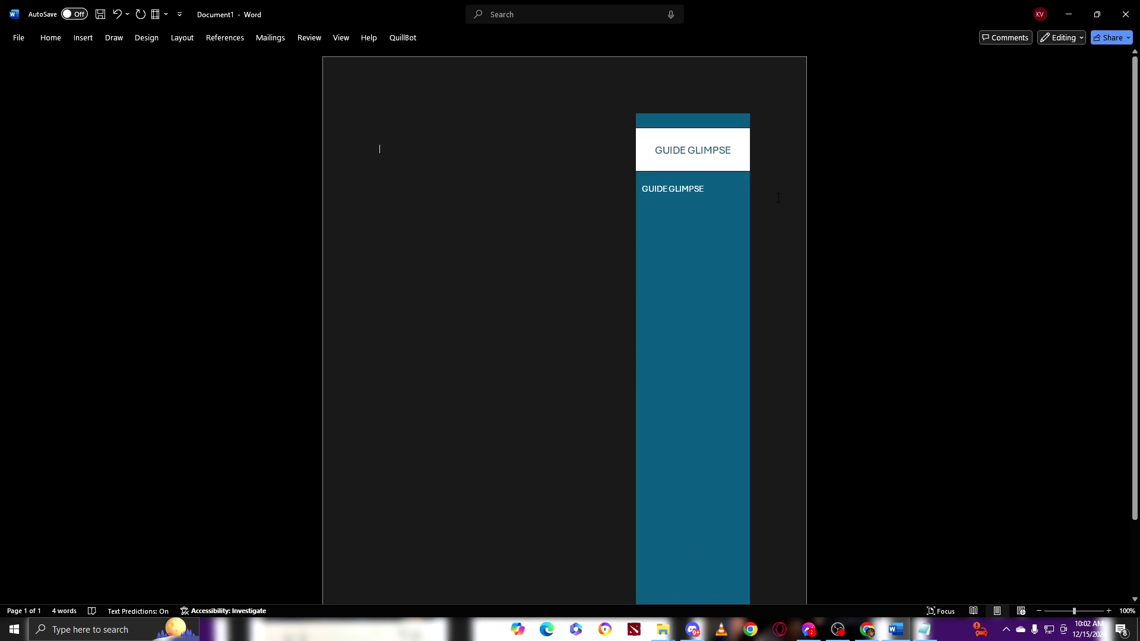
Delete the entire banded sidebar from the page
click(711, 191)
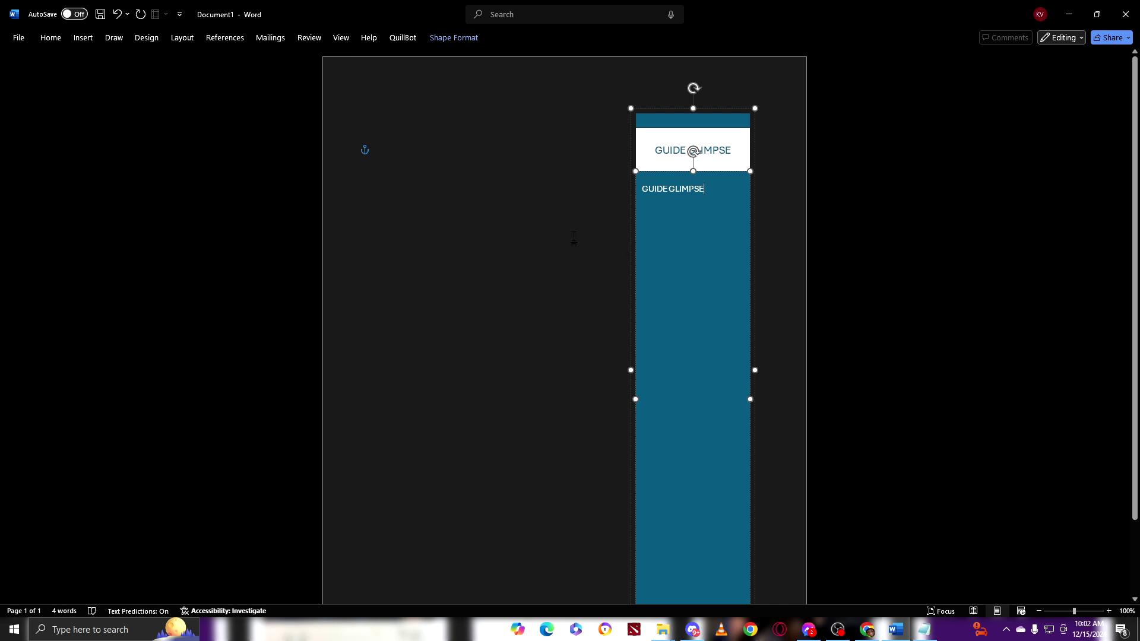
click(573, 238)
click(736, 170)
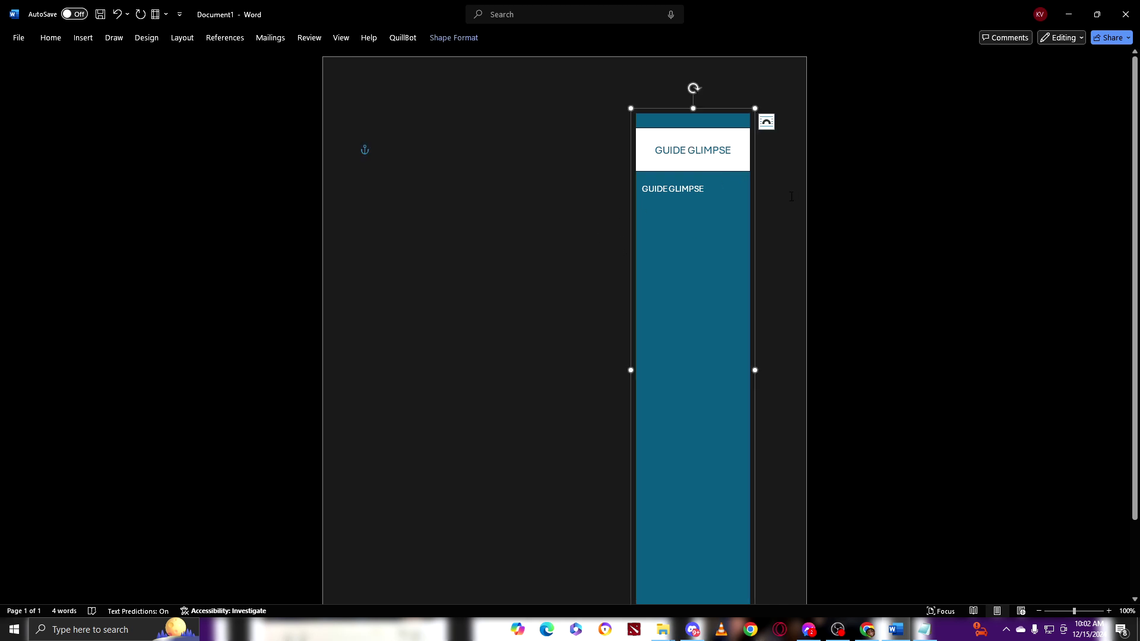
key(Delete)
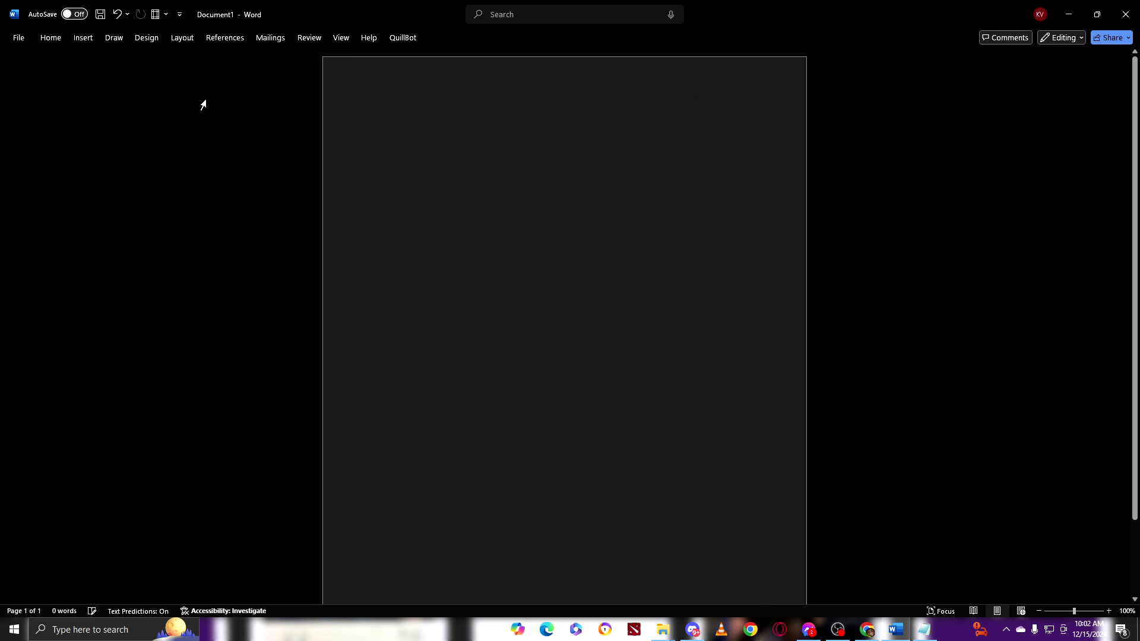
Examine the built-in text box designs and the additional ones offered from Office.com
click(95, 39)
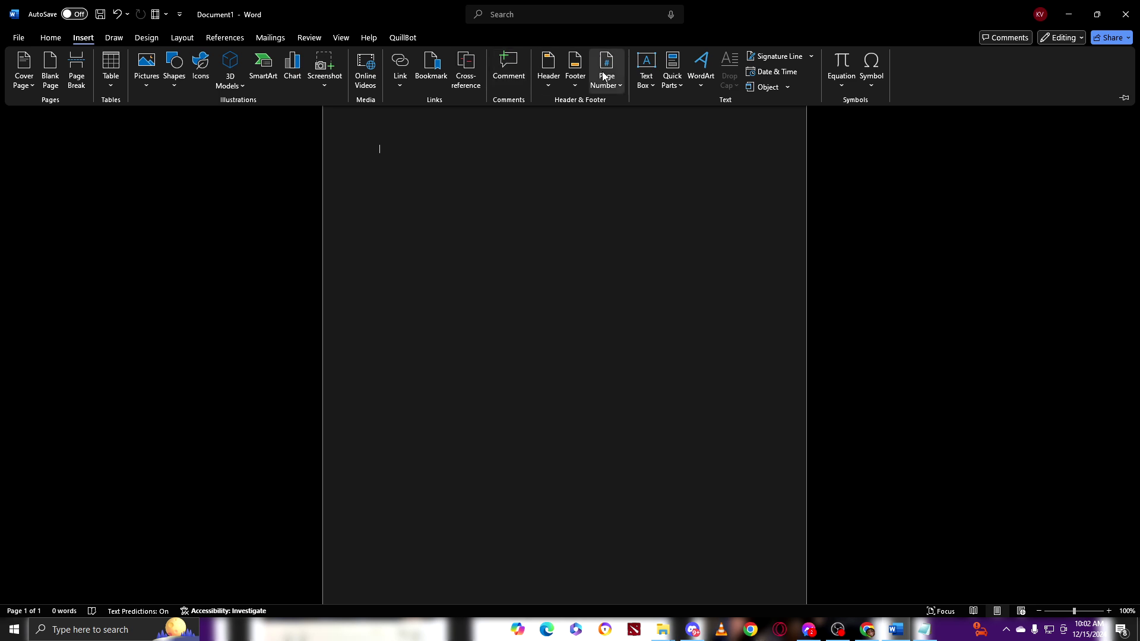
click(645, 83)
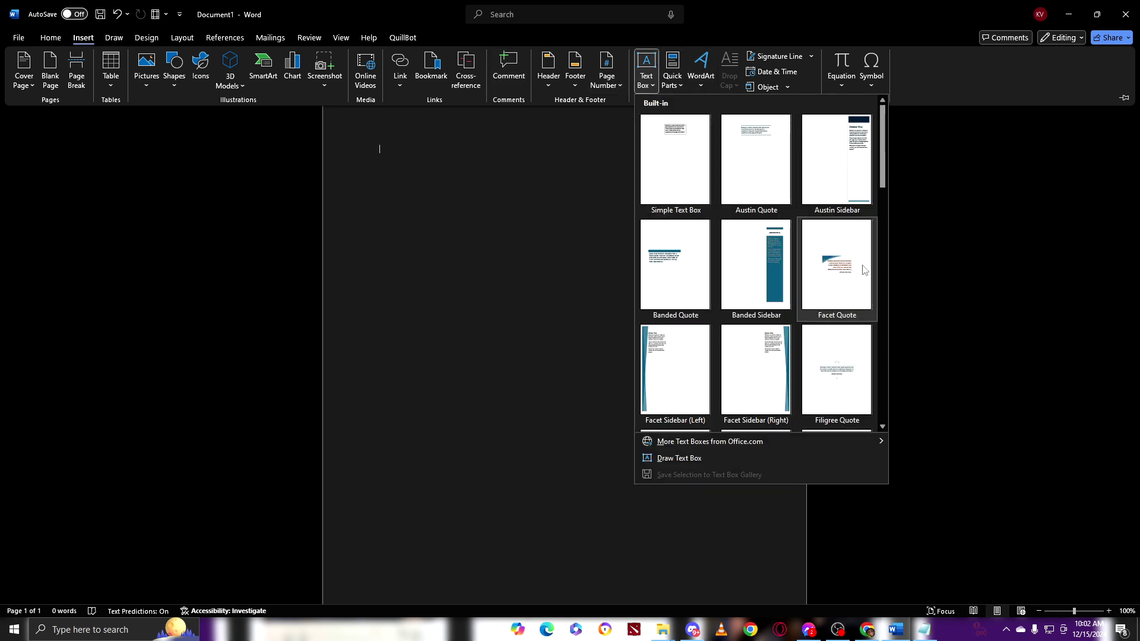
scroll(828, 245, down, 10)
scroll(783, 261, up, 4)
scroll(739, 275, down, 4)
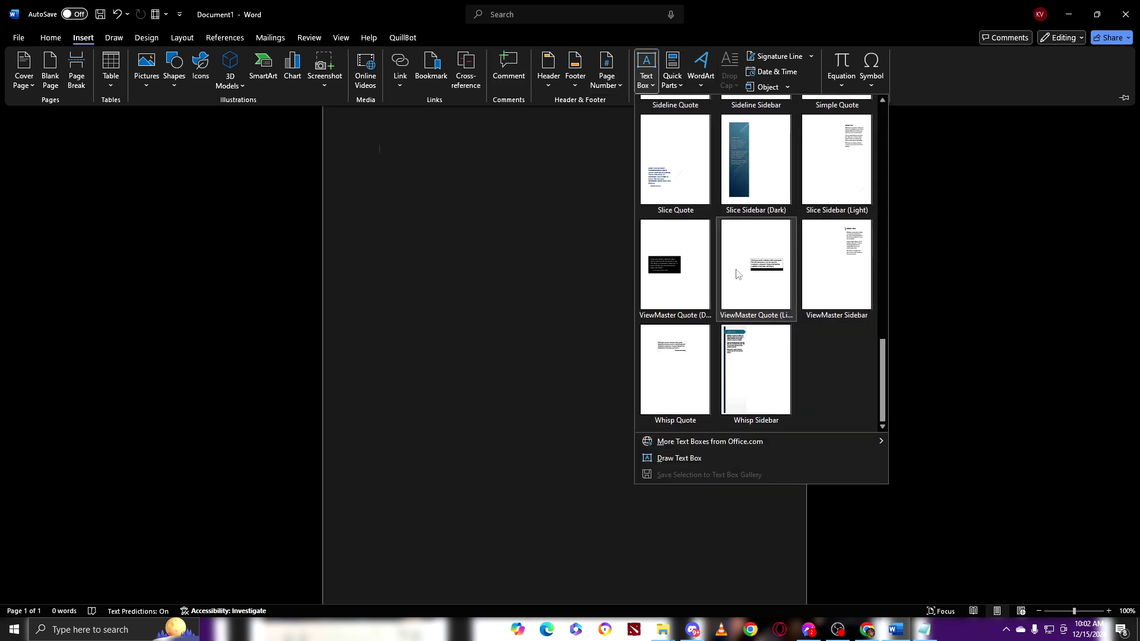
scroll(737, 273, up, 4)
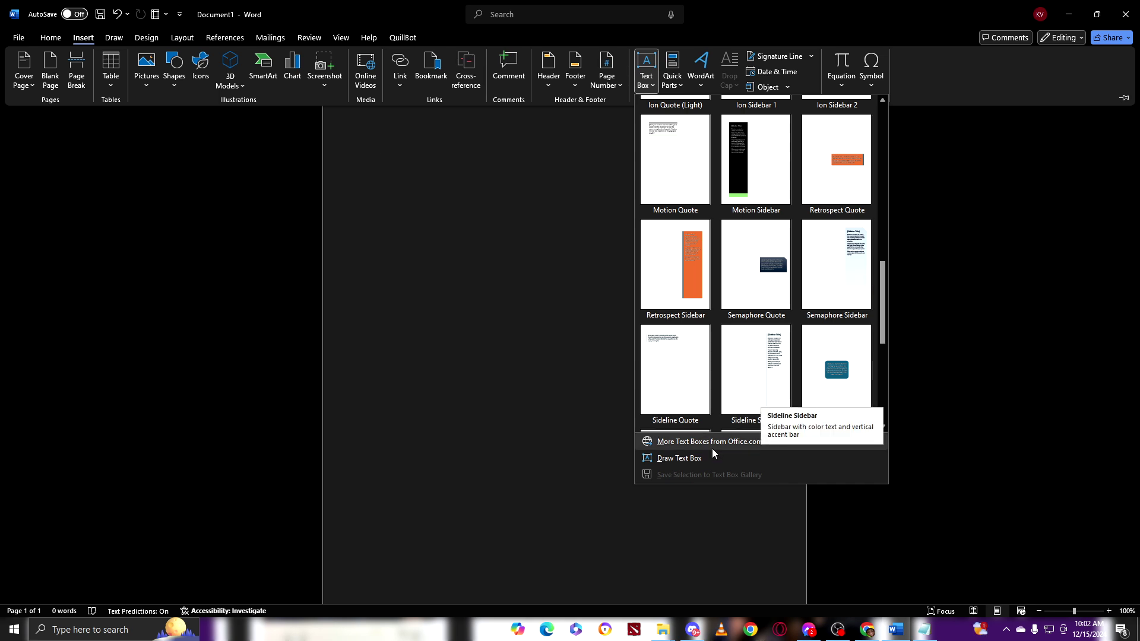
mouse_move(745, 449)
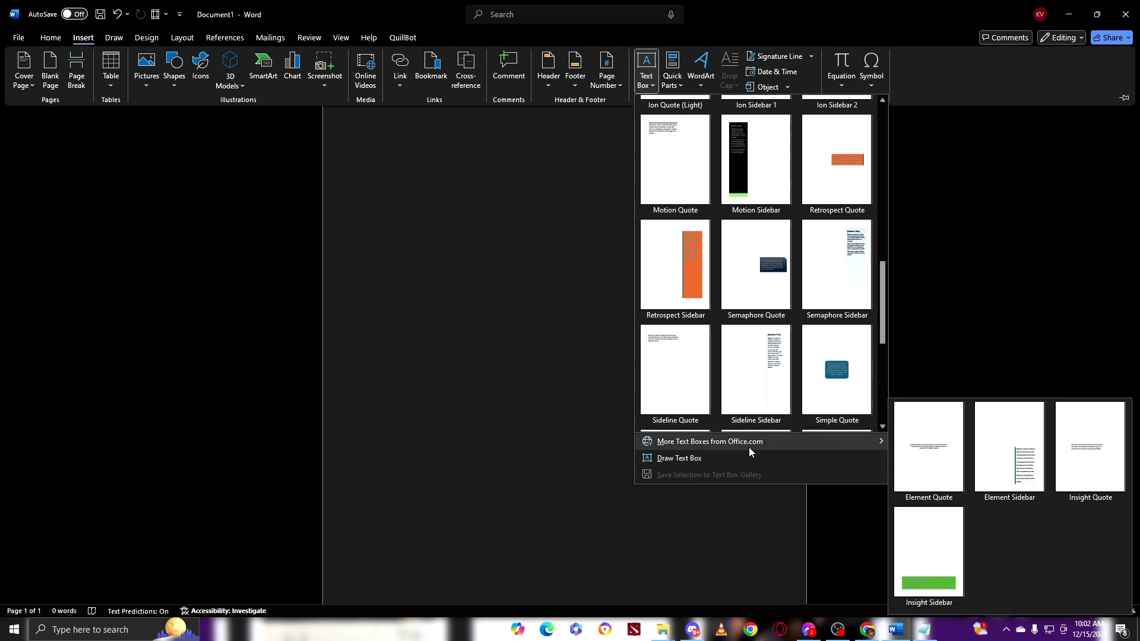
mouse_move(857, 444)
Draw a custom tall text box in the upper-left area of the blank page
click(743, 458)
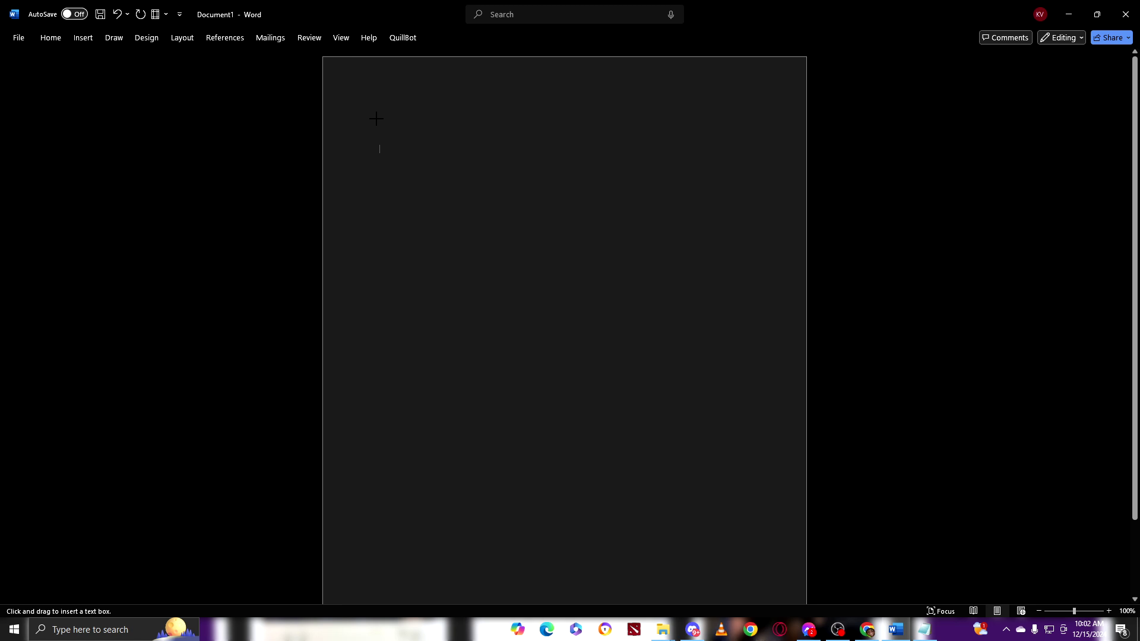
drag(382, 124, 529, 313)
drag(595, 330, 427, 217)
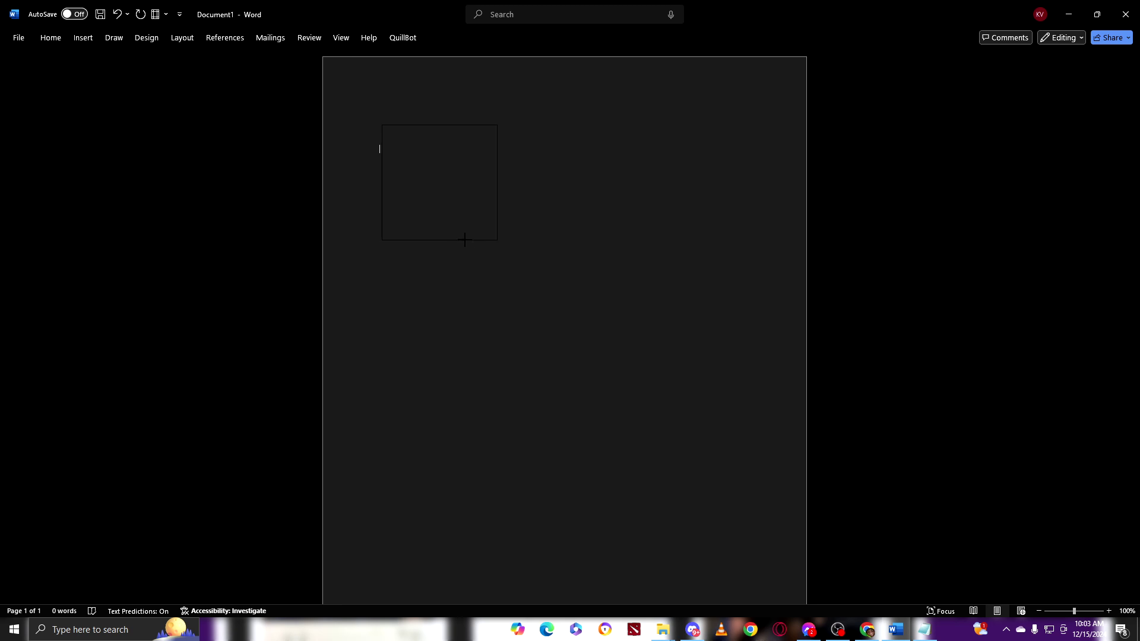
mouse_move(479, 240)
mouse_down()
mouse_move(689, 335)
mouse_move(466, 198)
mouse_move(368, 286)
mouse_move(579, 301)
mouse_move(376, 173)
mouse_move(320, 261)
mouse_move(319, 376)
mouse_move(482, 221)
mouse_move(324, 504)
mouse_move(488, 174)
mouse_move(459, 81)
mouse_move(335, 137)
mouse_move(460, 203)
mouse_move(545, 220)
mouse_move(506, 100)
mouse_move(516, 258)
mouse_move(569, 312)
mouse_move(529, 234)
mouse_move(527, 382)
mouse_up()
Enter the sample text "dwdawdawdw" in the new text box and clear it again
text(dwdawdawdw)
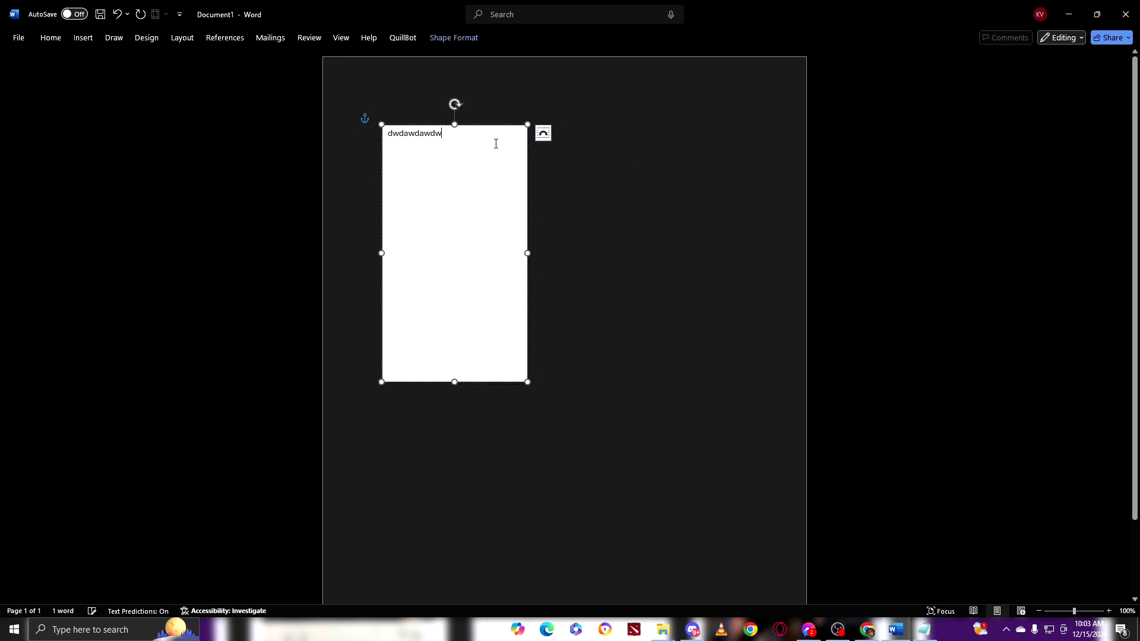
drag(496, 143, 234, 114)
key(BackSpace)
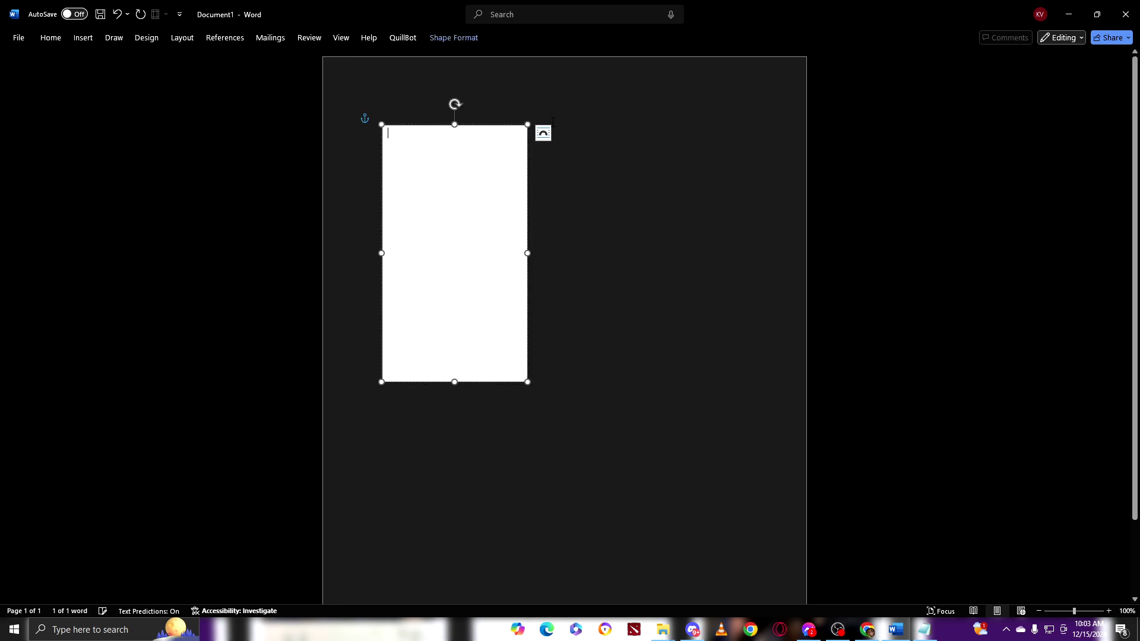
Set the text box's layout to In Line with Text
click(543, 133)
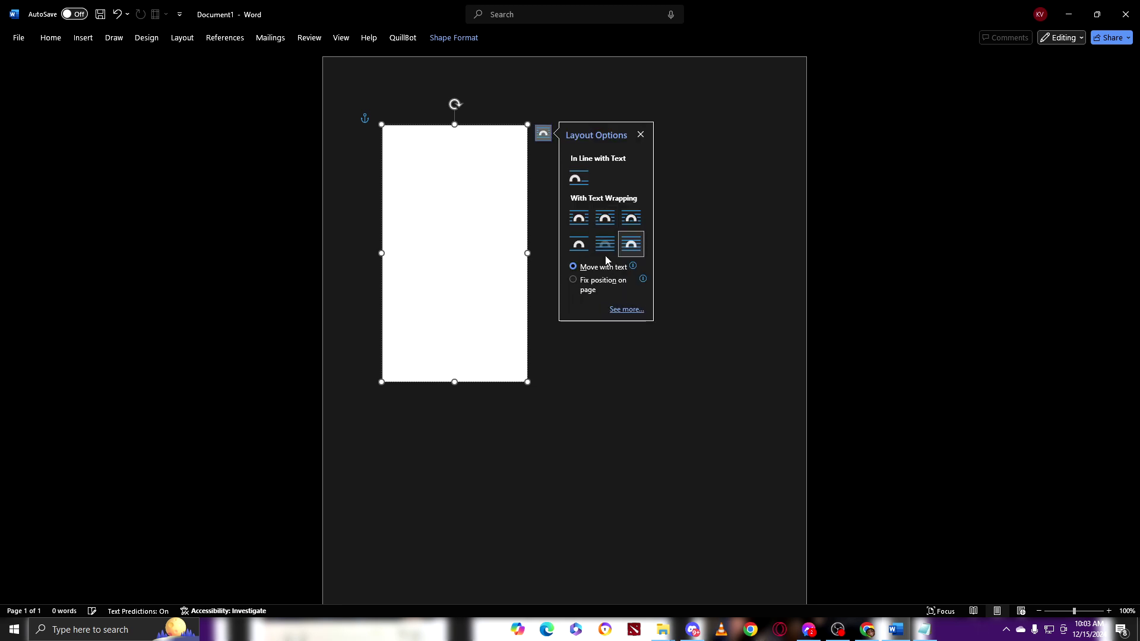
click(605, 218)
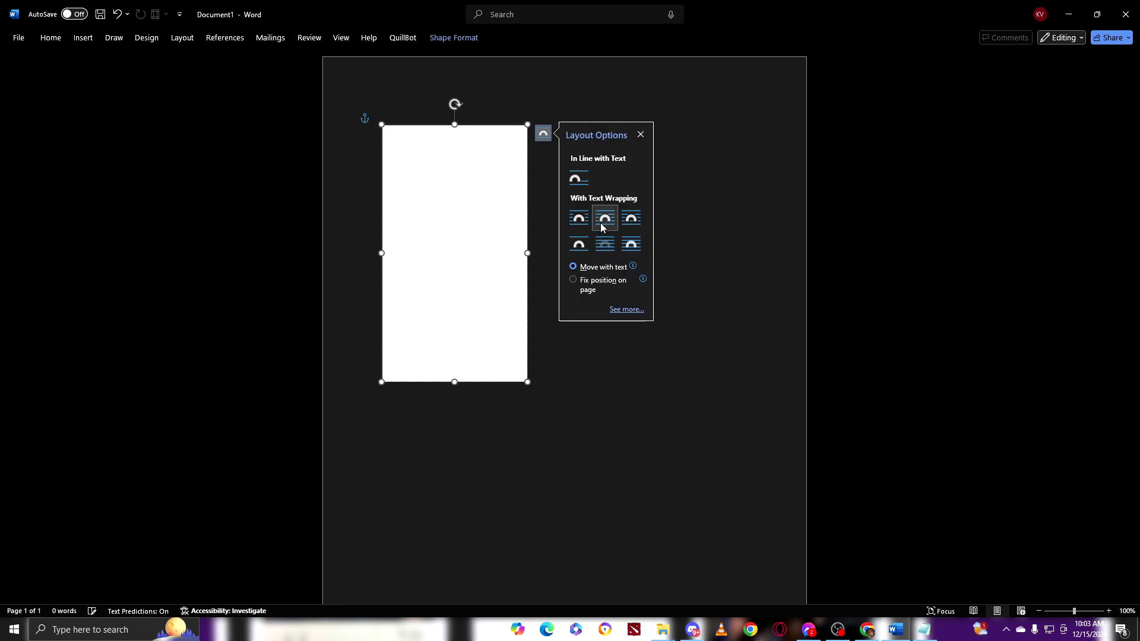
click(577, 181)
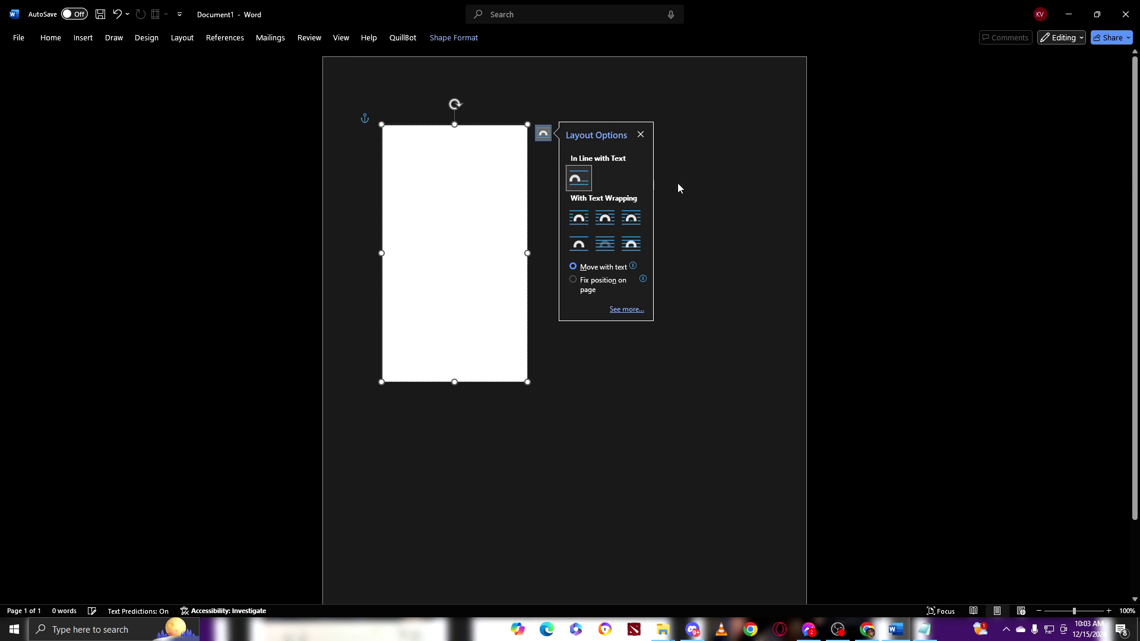
Examine the text box's detailed position, text wrapping and size layout settings, and leave them without changes
click(633, 311)
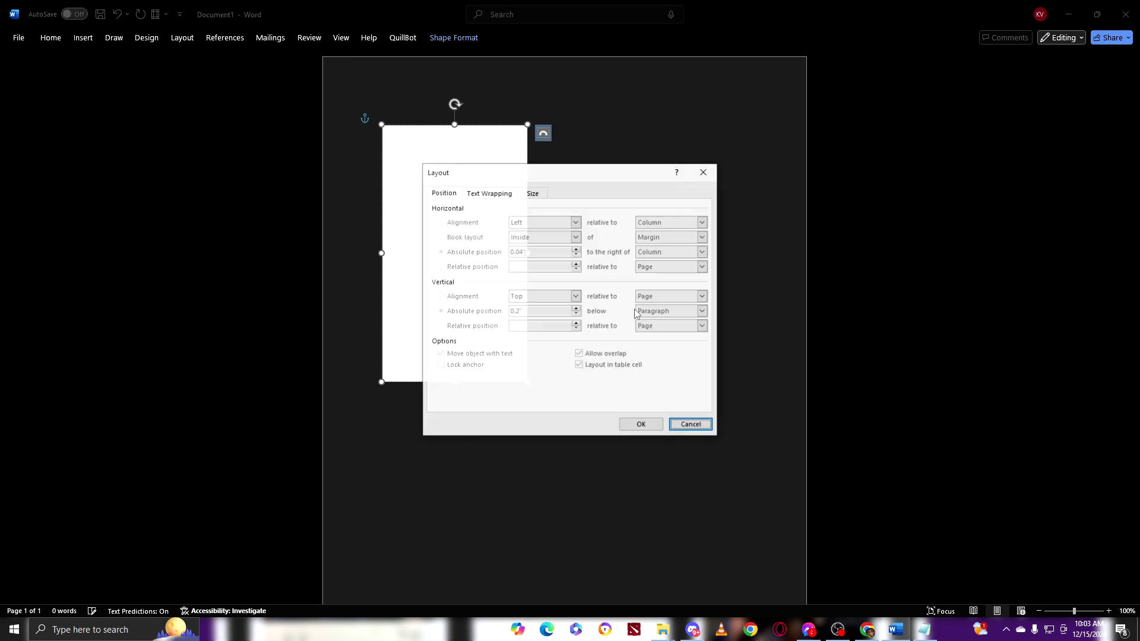
click(490, 196)
click(530, 196)
click(461, 195)
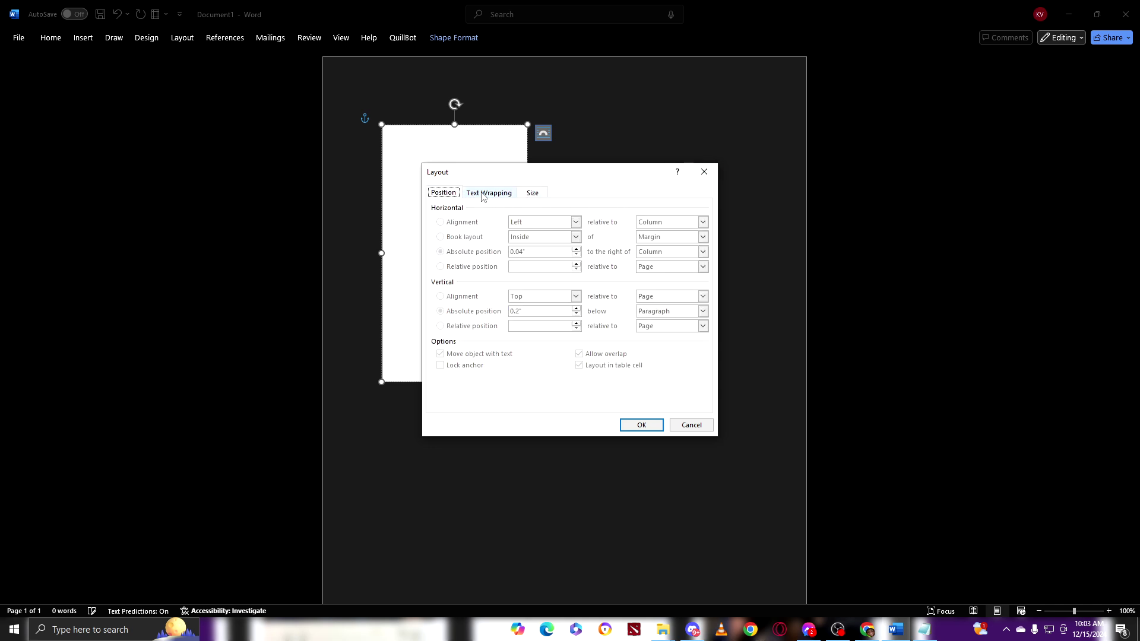
click(483, 196)
click(704, 171)
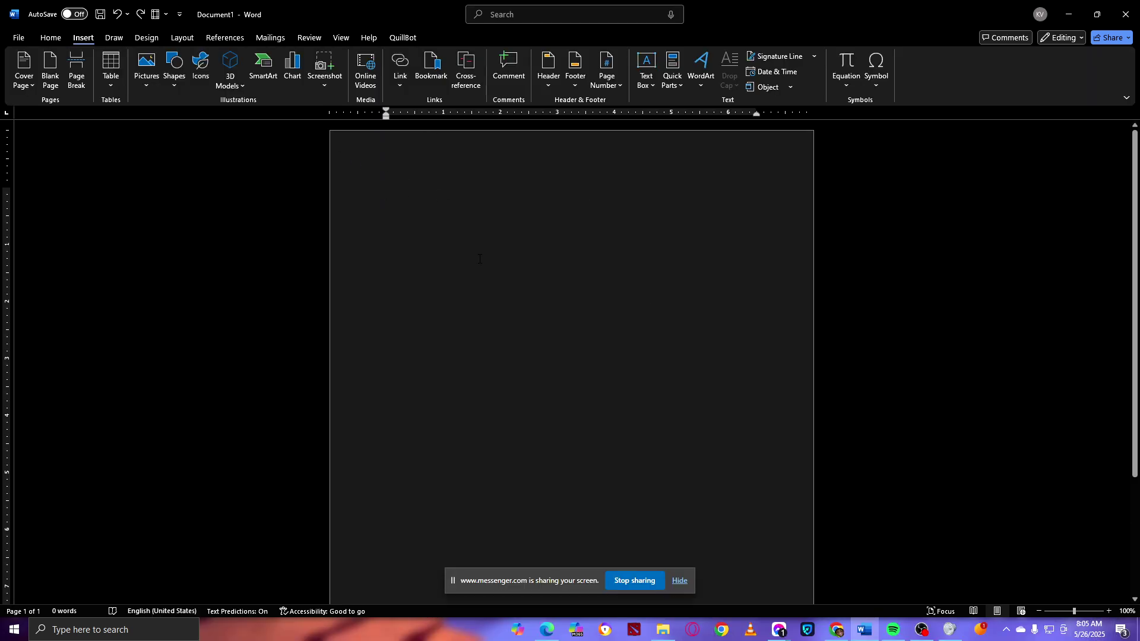
Draw a text box about 3.34" high and 3.58" wide near the page's upper-left margin and apply the light blue outline shape style
click(647, 68)
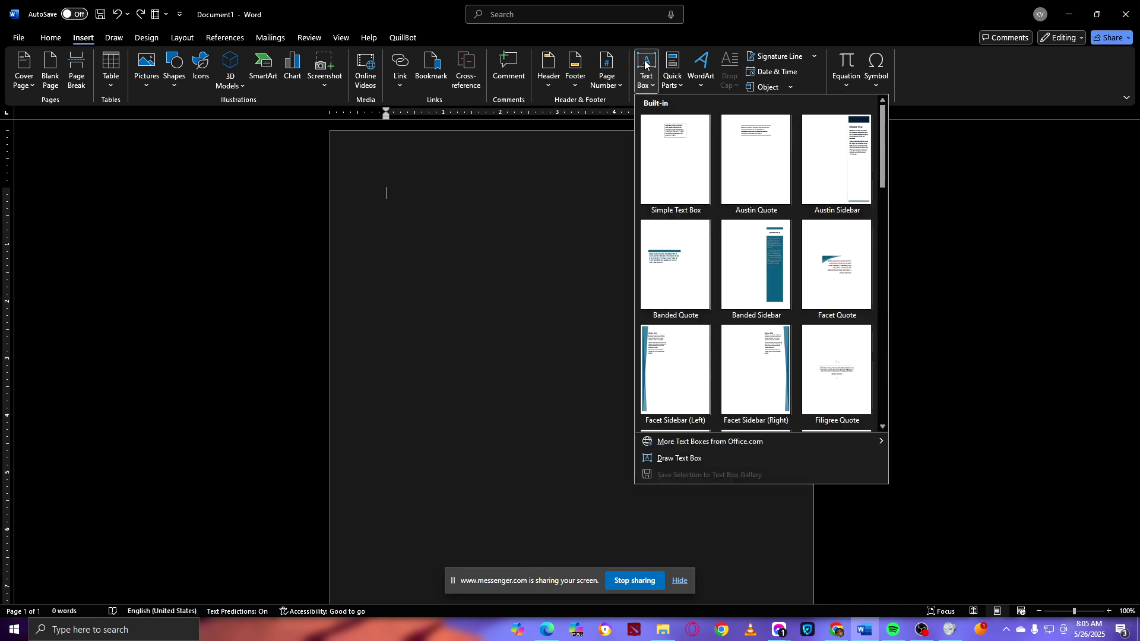
click(678, 458)
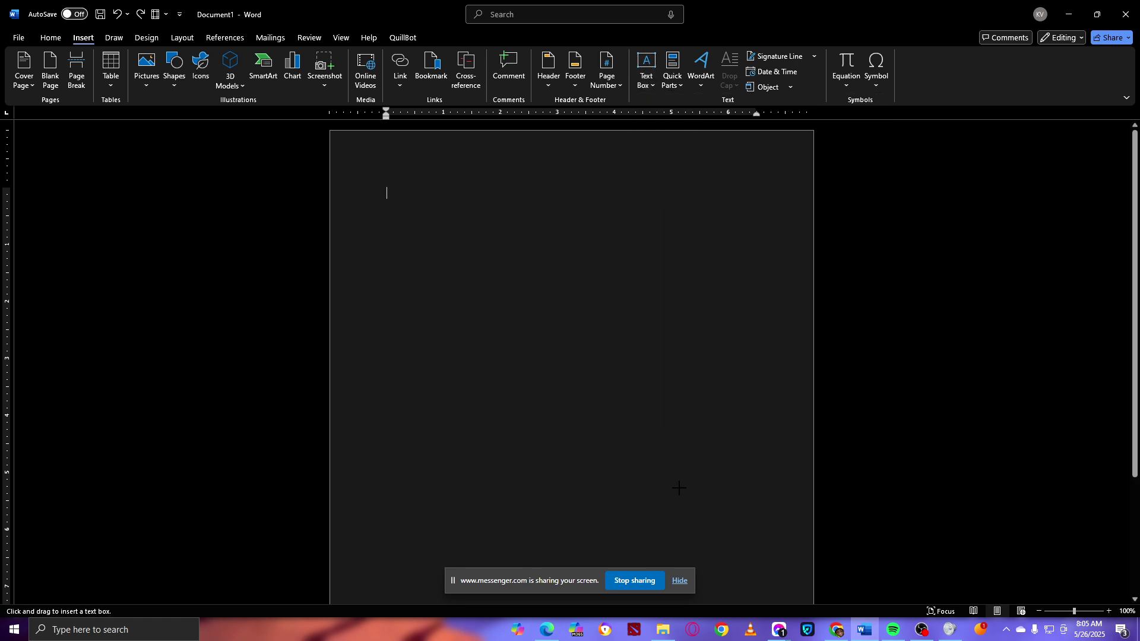
click(680, 580)
mouse_move(380, 182)
mouse_down()
mouse_move(510, 338)
mouse_move(594, 377)
mouse_up()
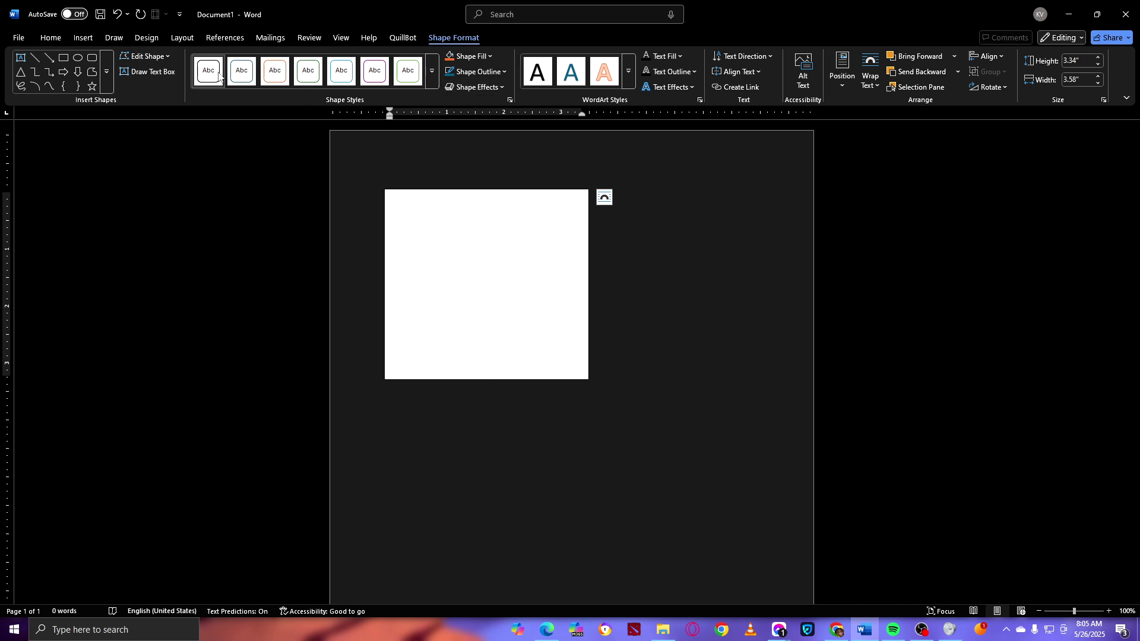
click(341, 71)
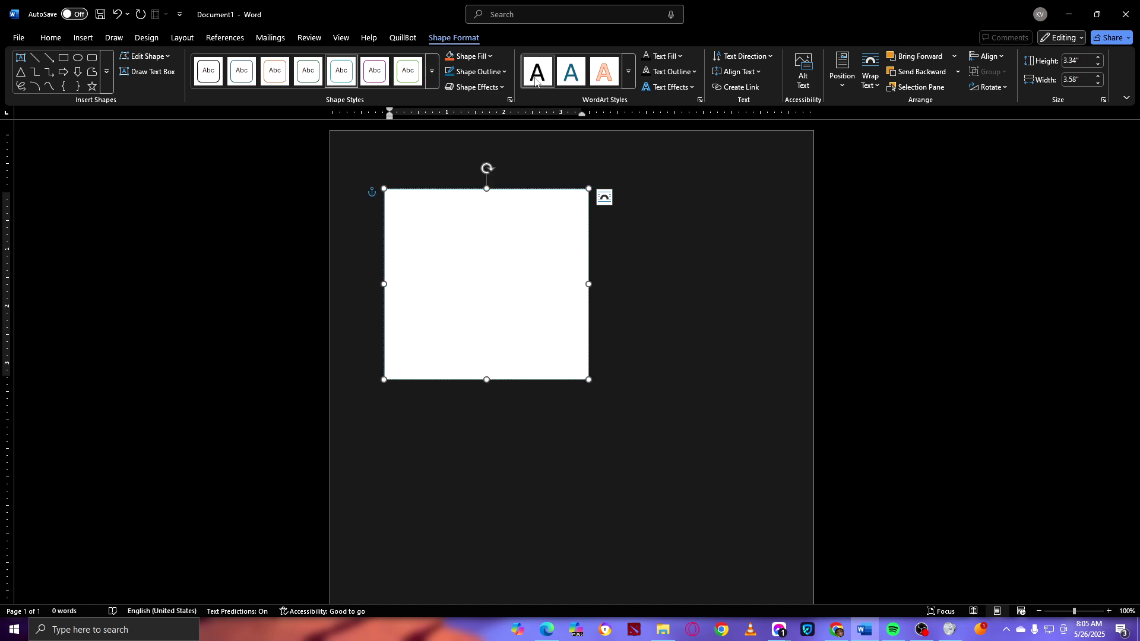
Enter "Guide Glimpse" as the text of the new text box
click(460, 203)
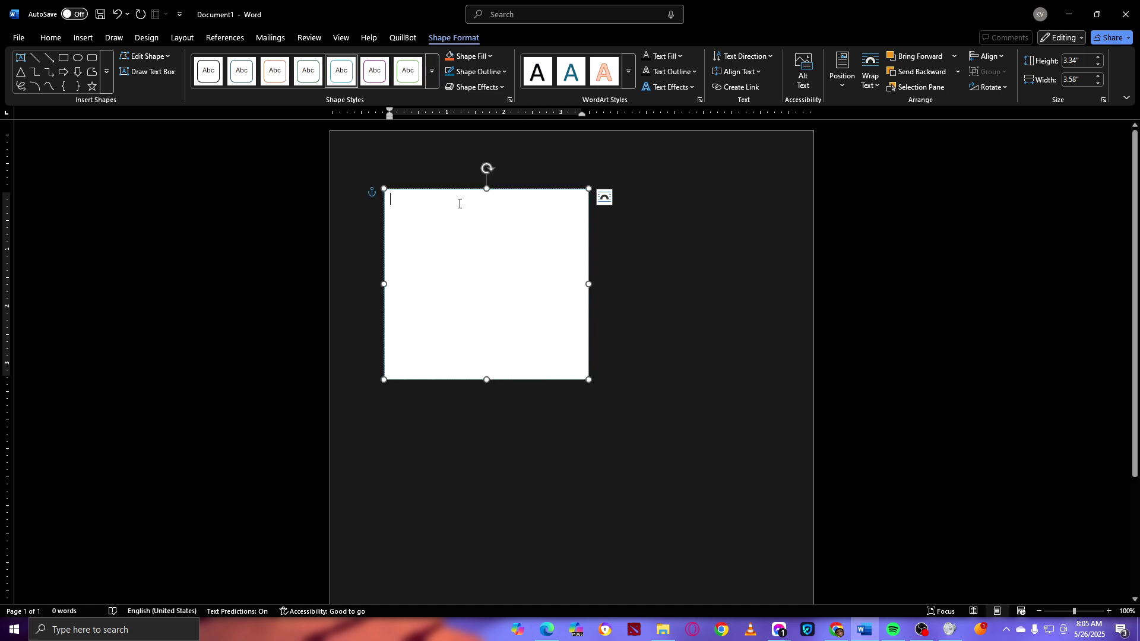
text(Guid)
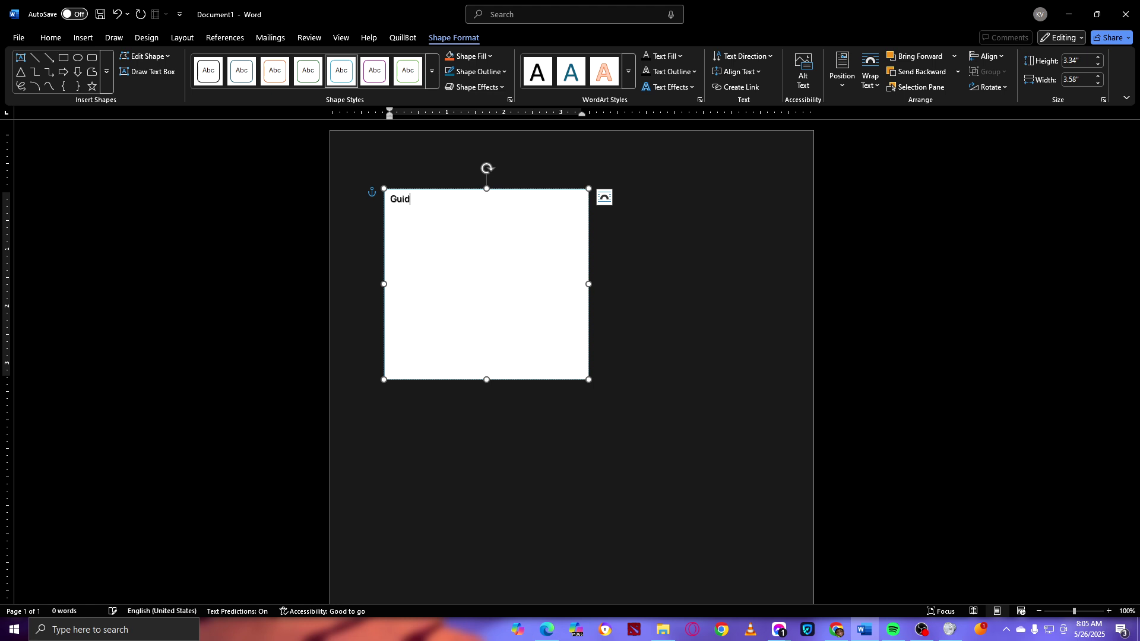
text(e Glimpse)
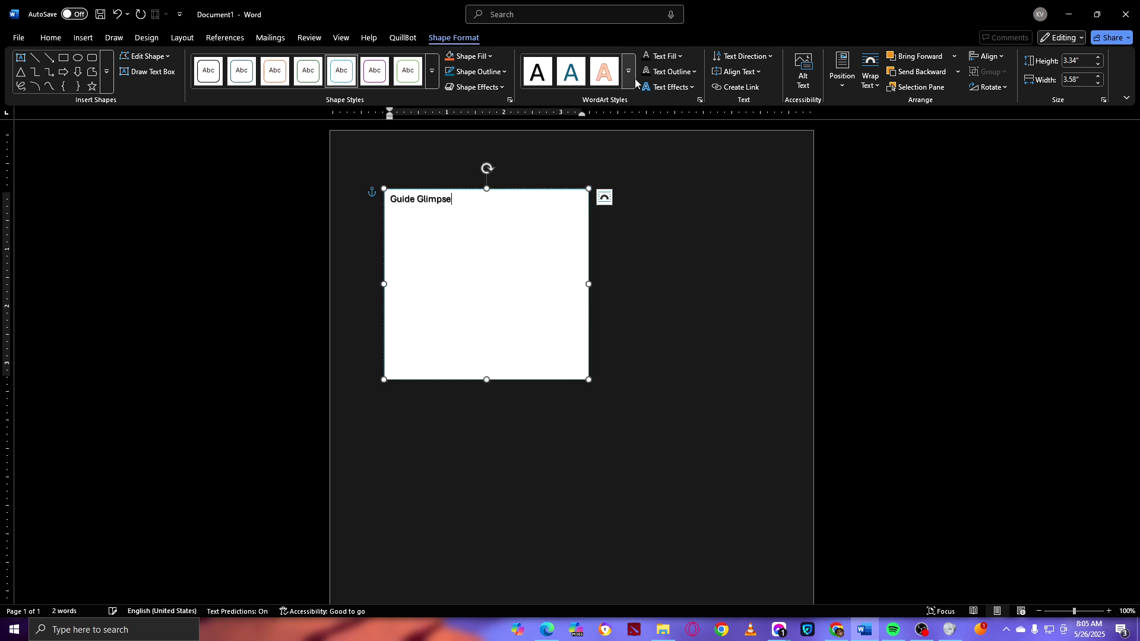
Apply a black text fill and a black text outline to the "Guide Glimpse" text
triple_click(471, 198)
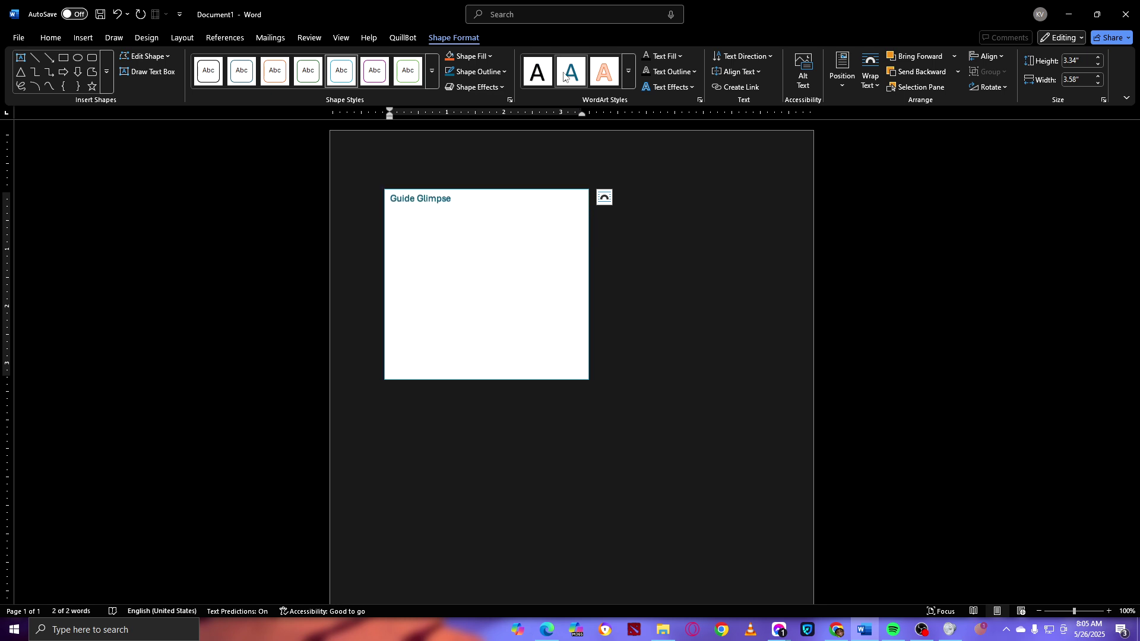
click(669, 58)
click(664, 56)
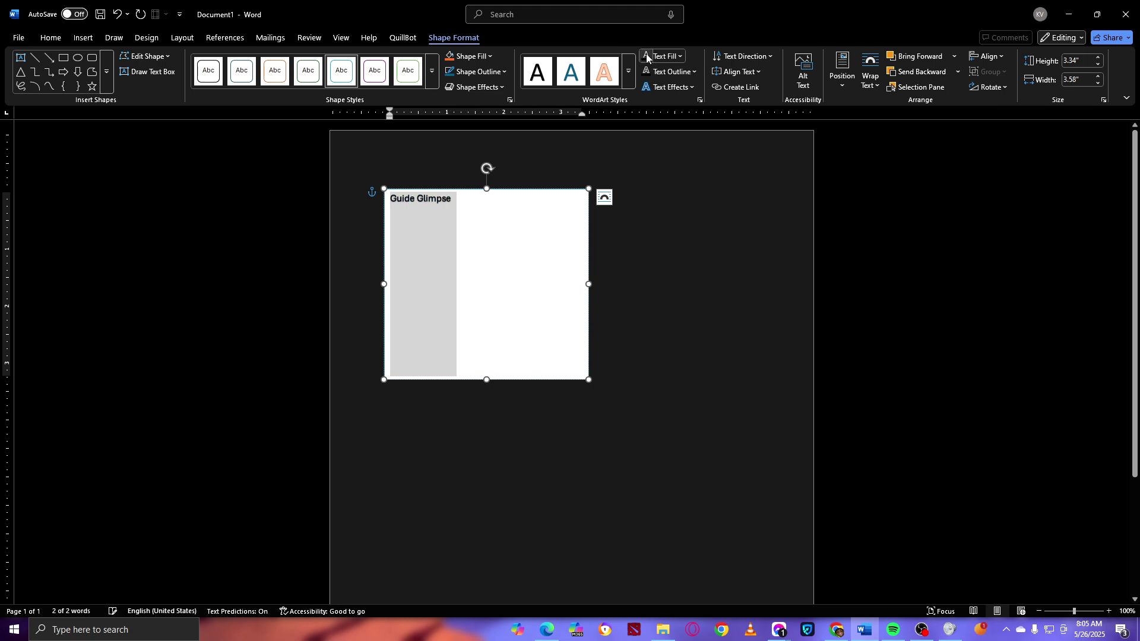
click(647, 71)
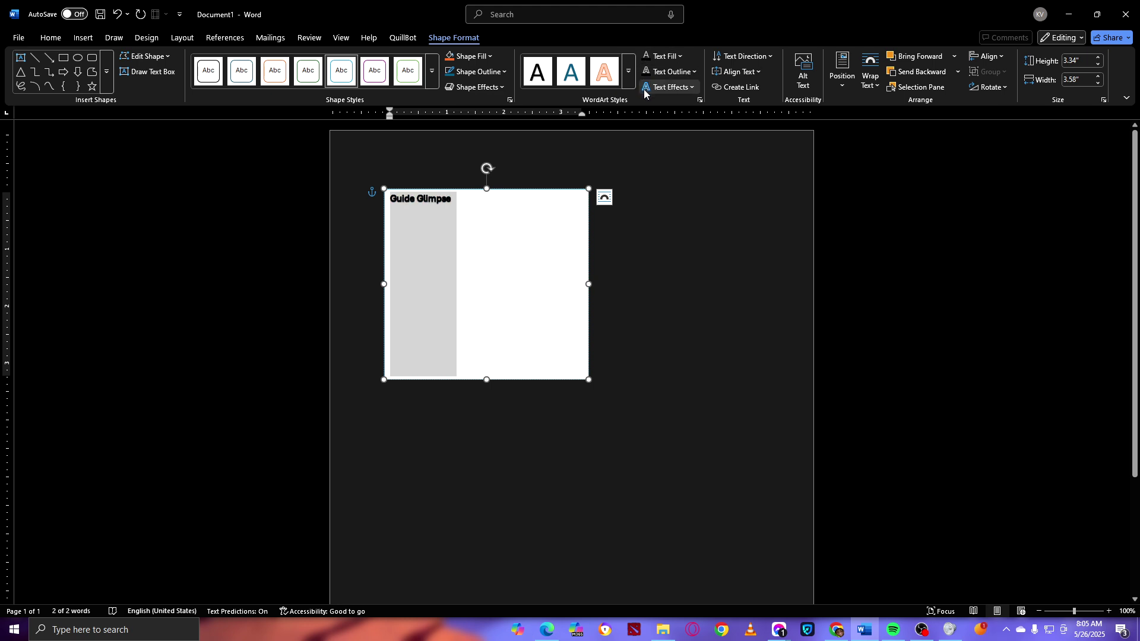
click(644, 89)
mouse_move(685, 109)
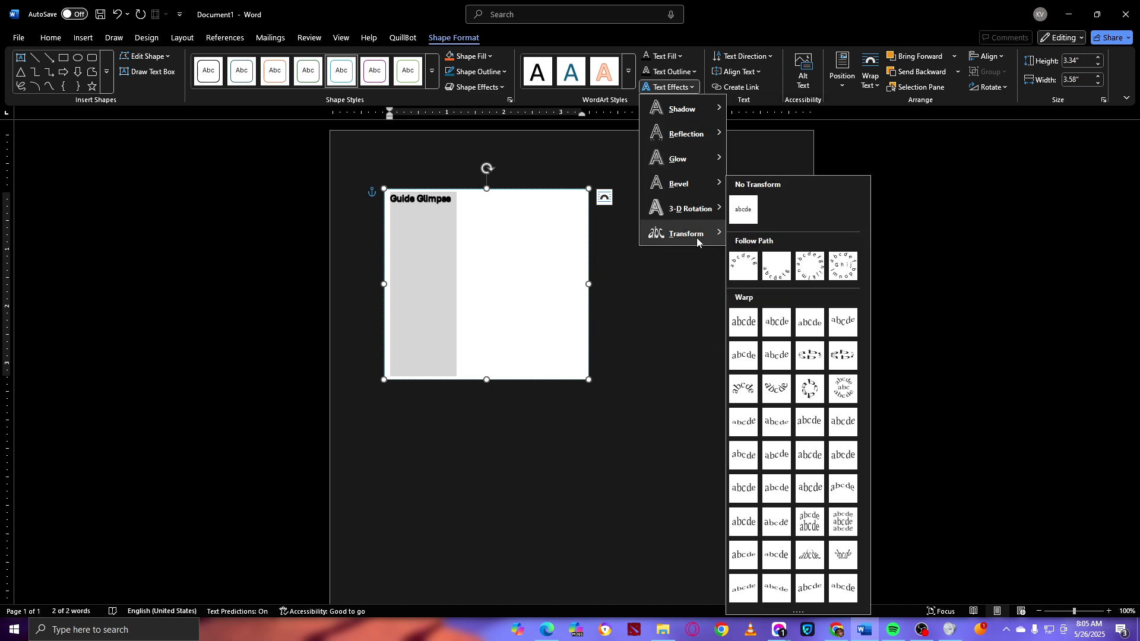
Try rotating all of the "Guide Glimpse" text by 270° and return its text direction to horizontal
click(746, 58)
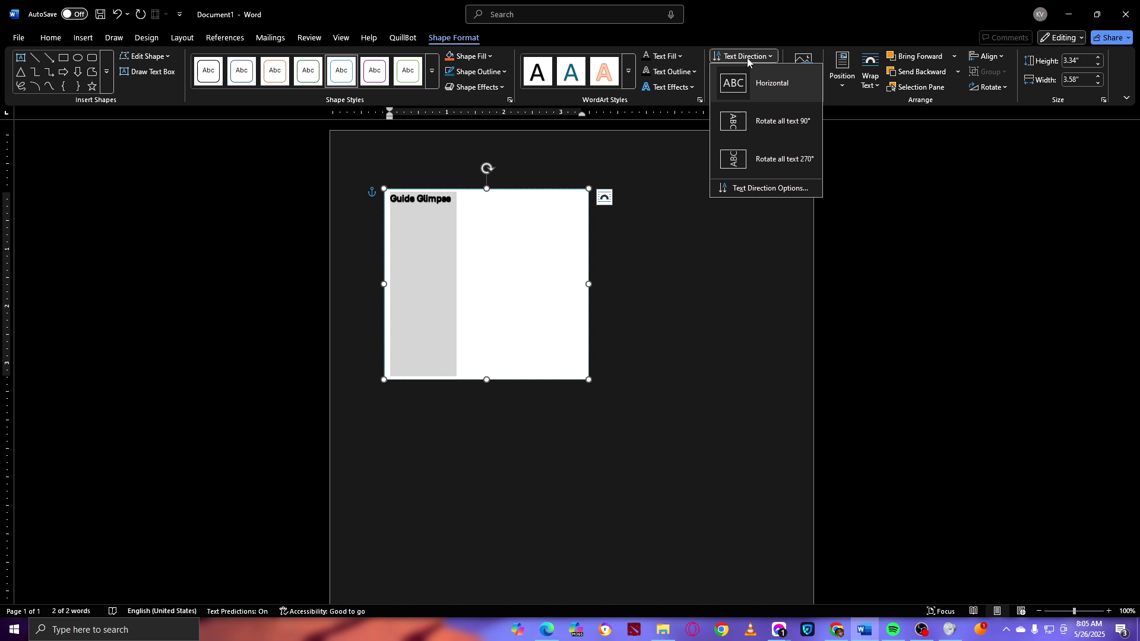
click(735, 161)
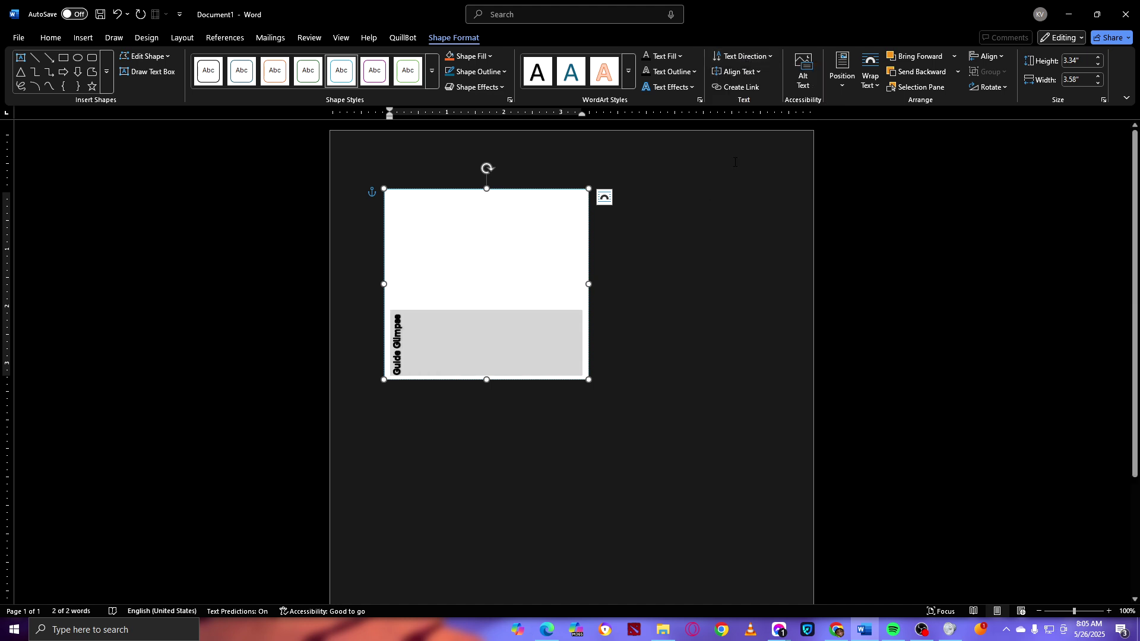
click(739, 58)
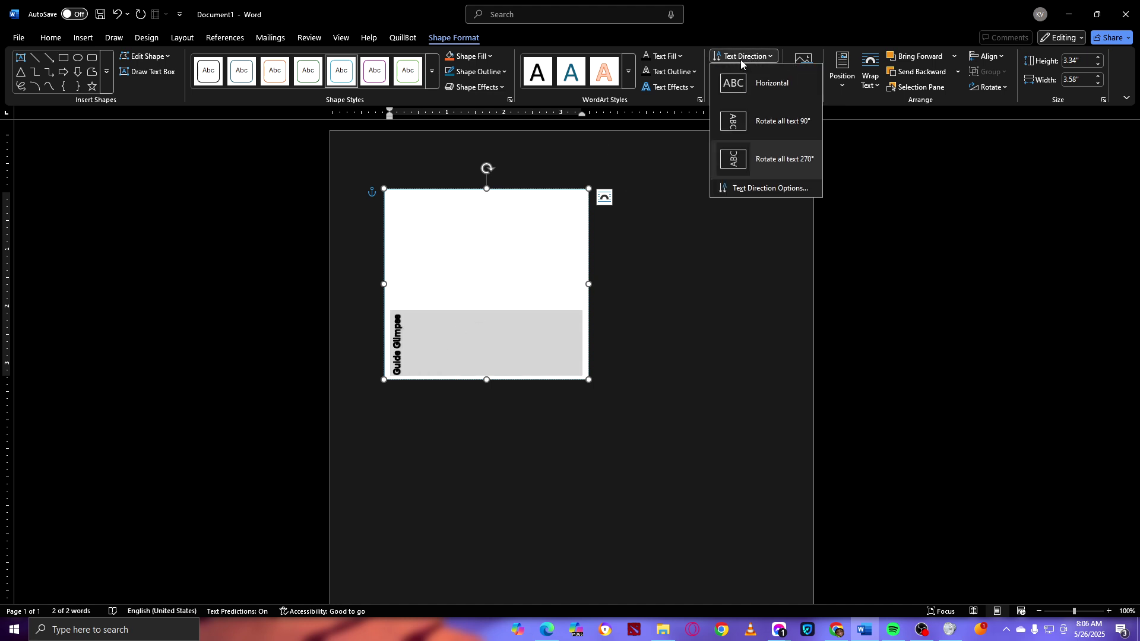
click(765, 123)
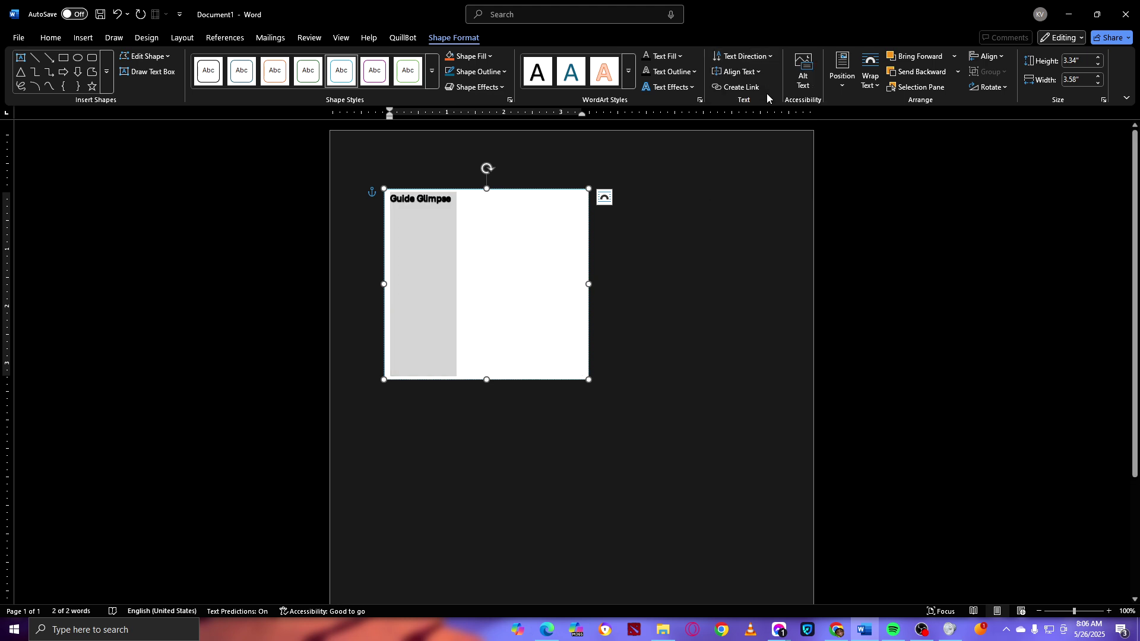
click(751, 57)
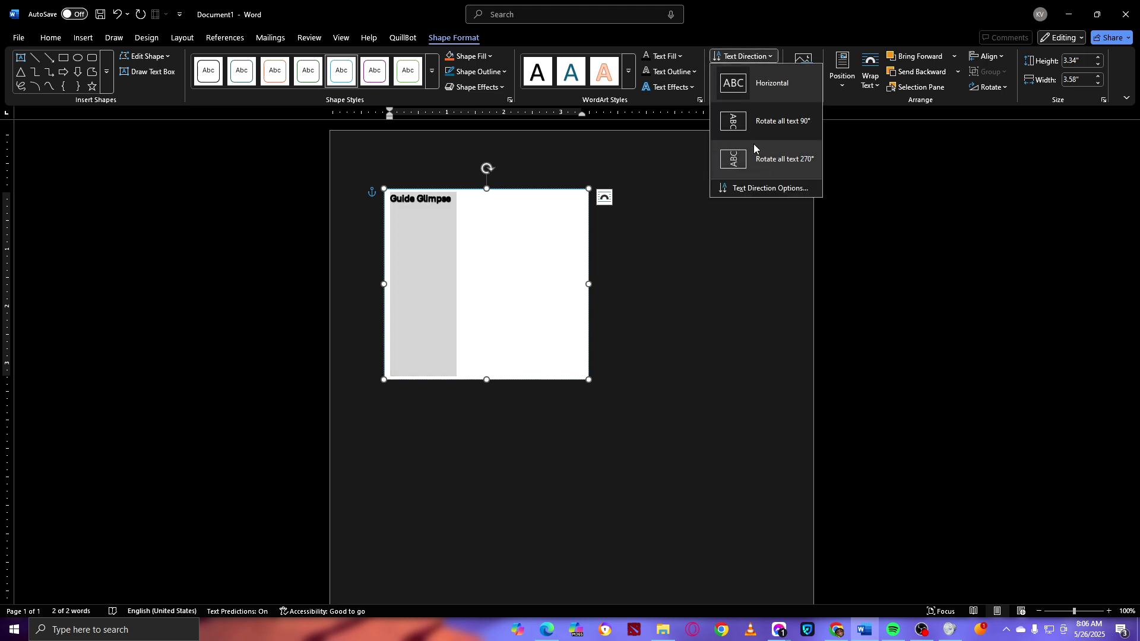
click(743, 56)
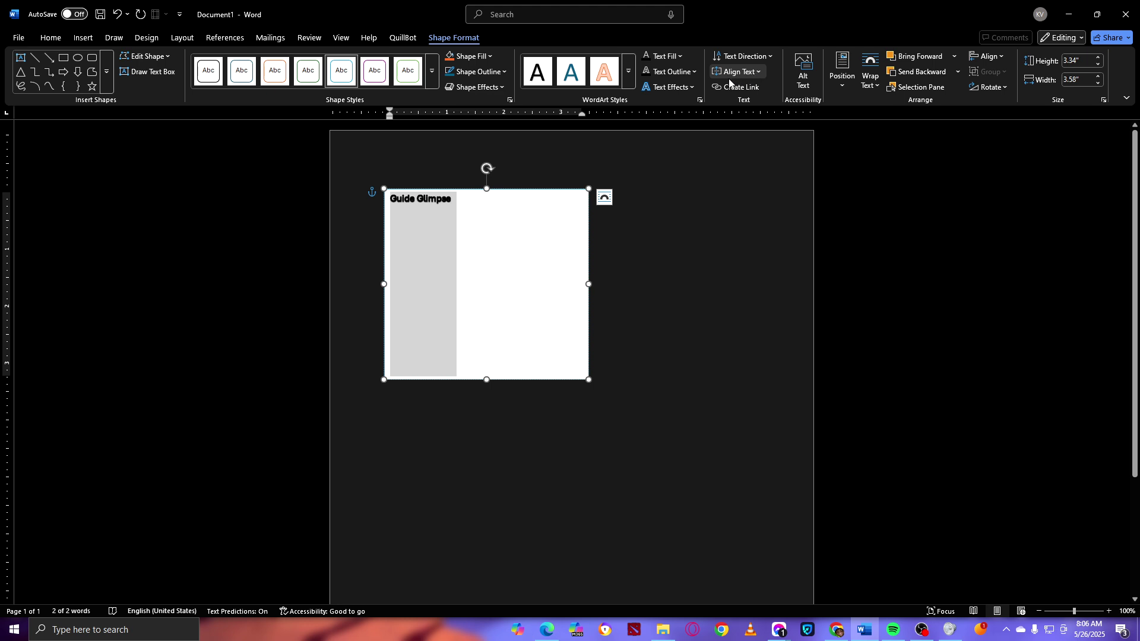